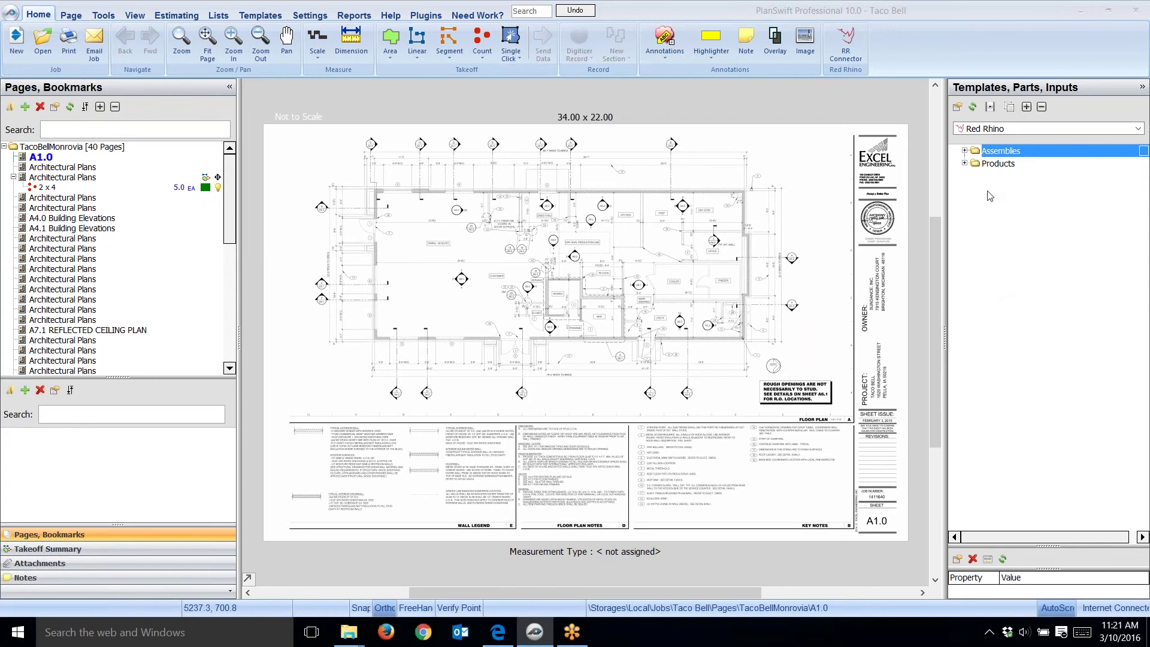
# Look at the categories inside the Red Rhino Products folder, then collapse it again
pyautogui.click(966, 165)
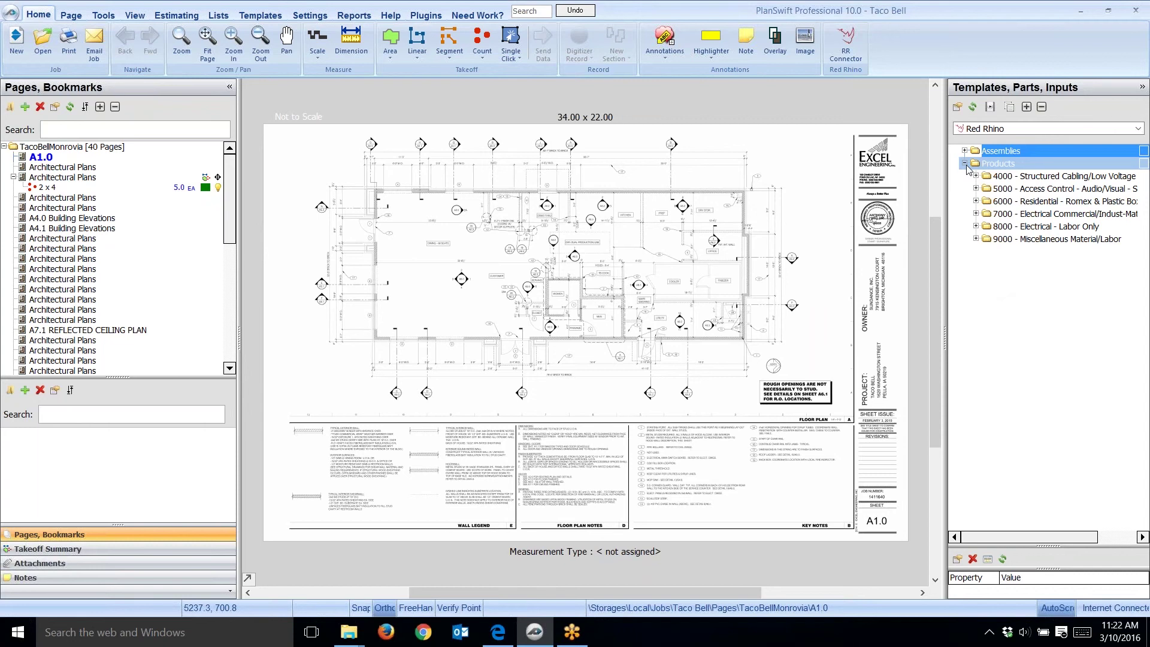
pyautogui.click(966, 164)
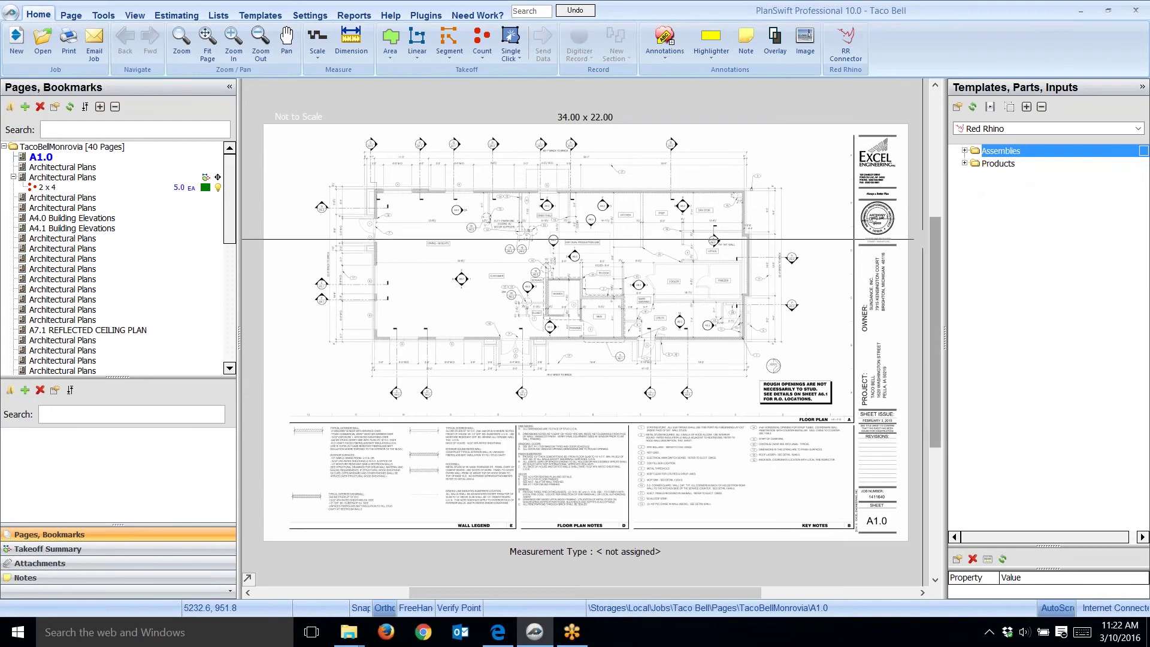
# Open the template manager and look over Sample Takeoff Templates and Parts and Assemblies, ending on the Red Rhino templates
pyautogui.click(264, 16)
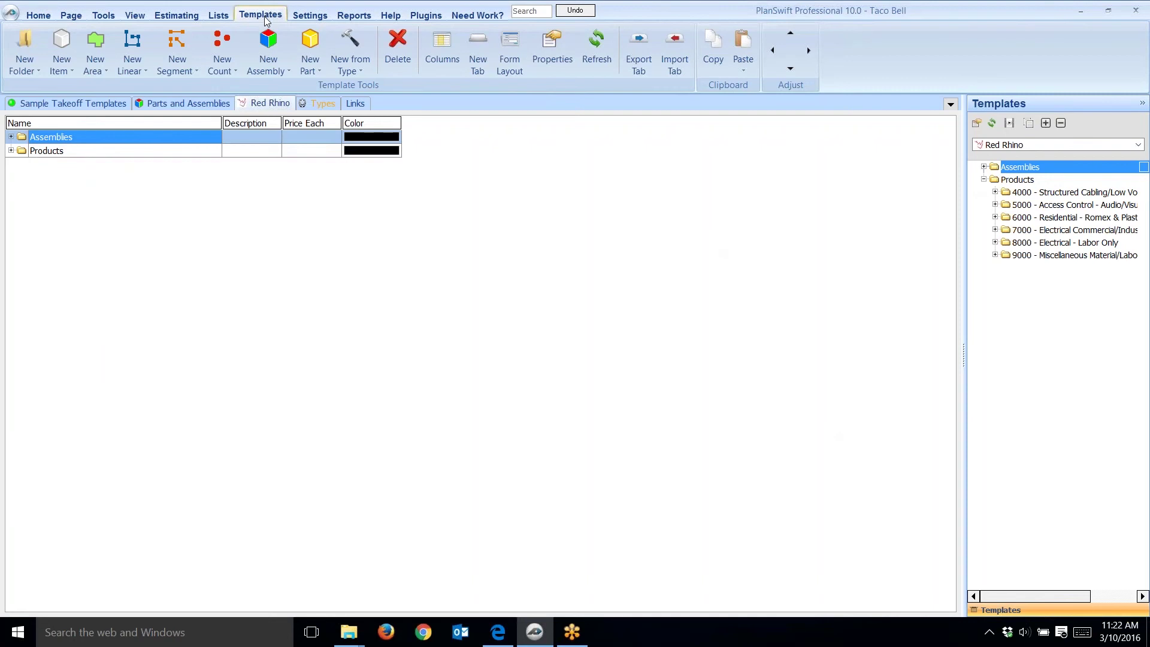
pyautogui.click(69, 105)
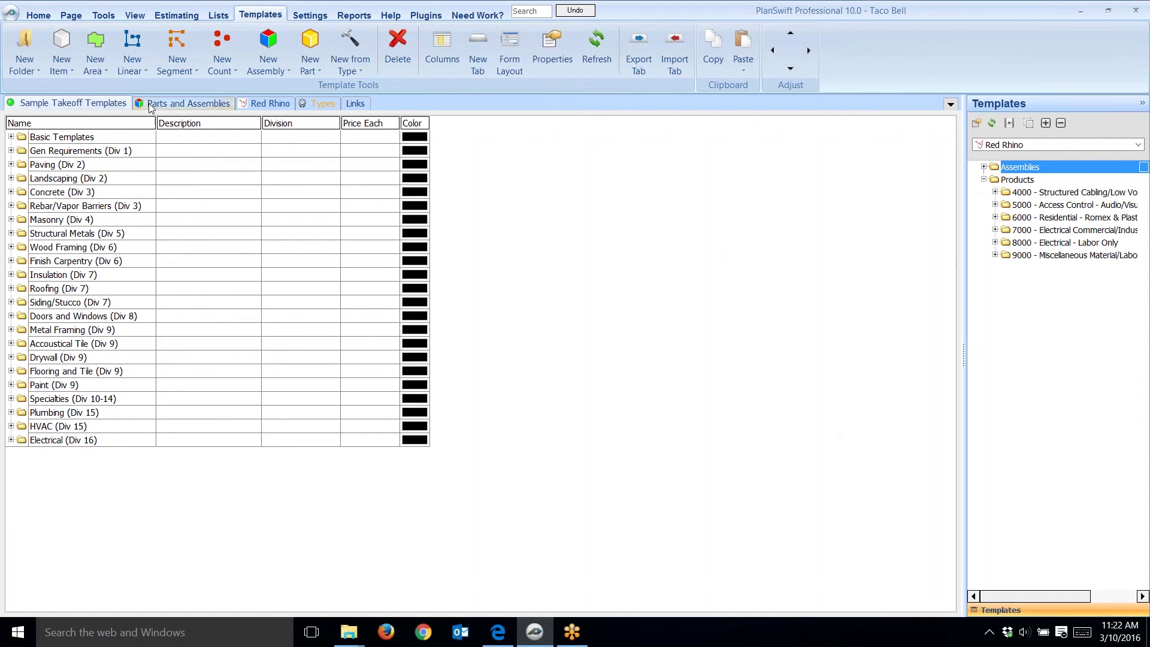
pyautogui.click(159, 103)
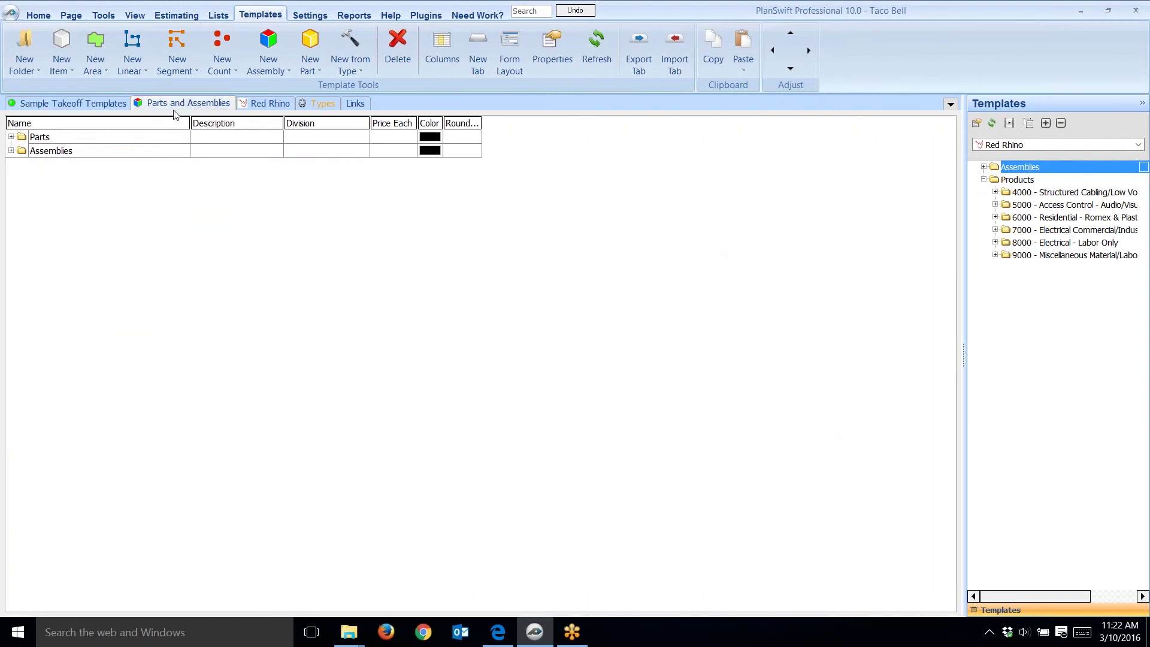
pyautogui.click(269, 106)
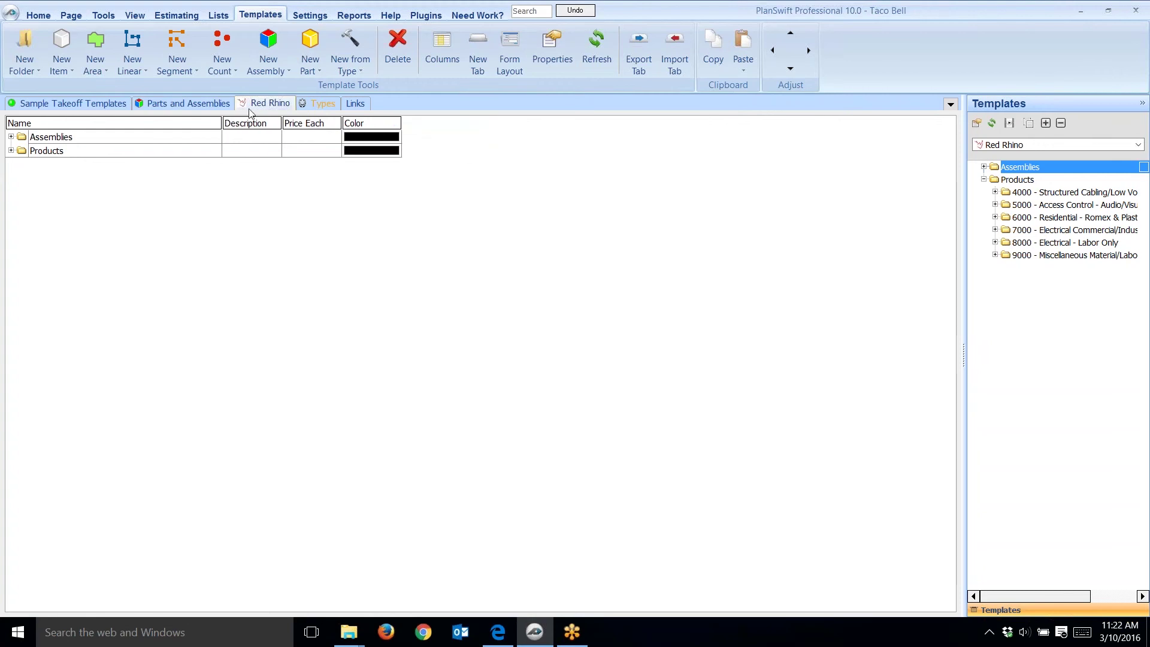
# Delete the Products folder from the Red Rhino templates and confirm the deletion
pyautogui.click(174, 136)
pyautogui.click(48, 151)
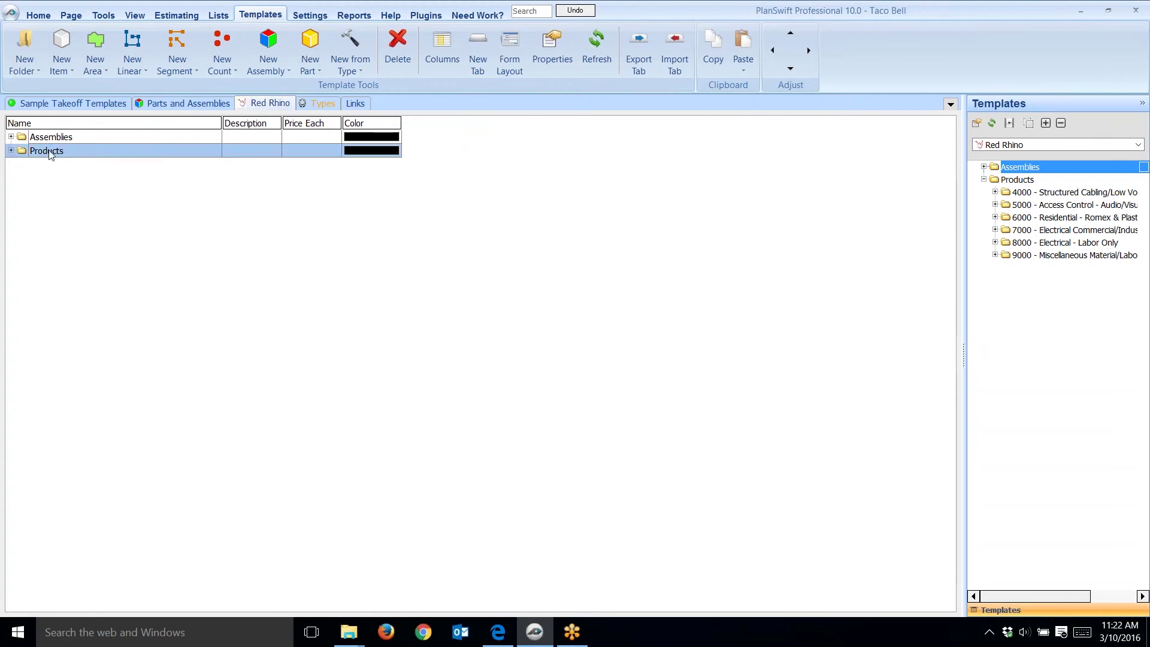
pyautogui.click(55, 142)
pyautogui.click(54, 151)
pyautogui.click(54, 144)
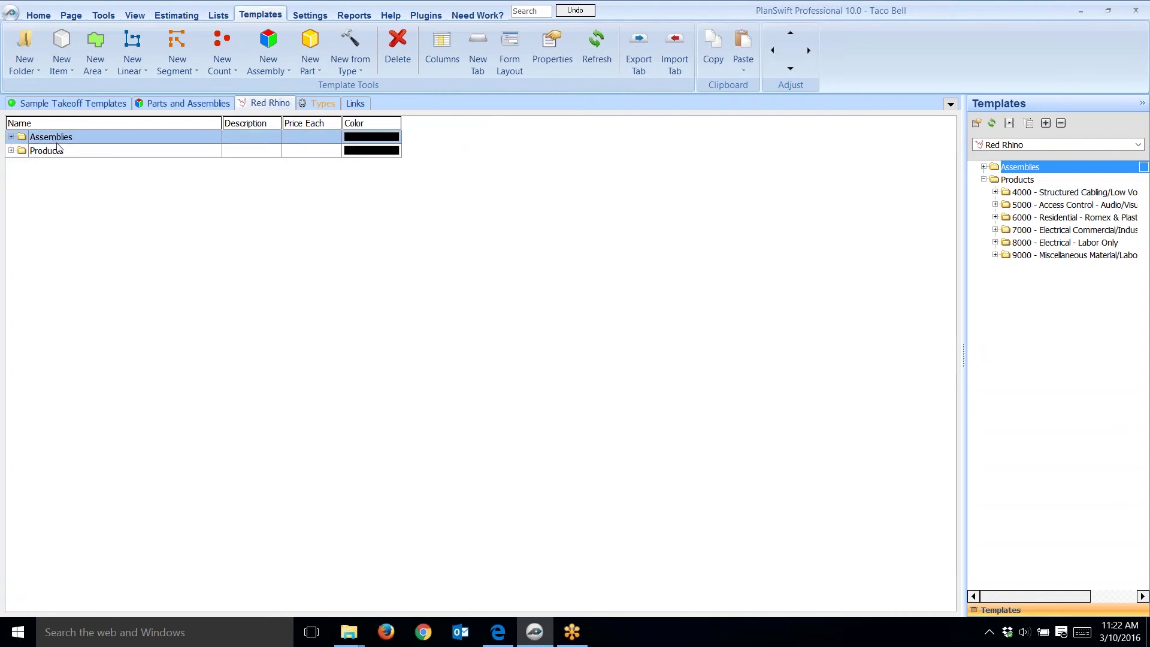
pyautogui.click(60, 152)
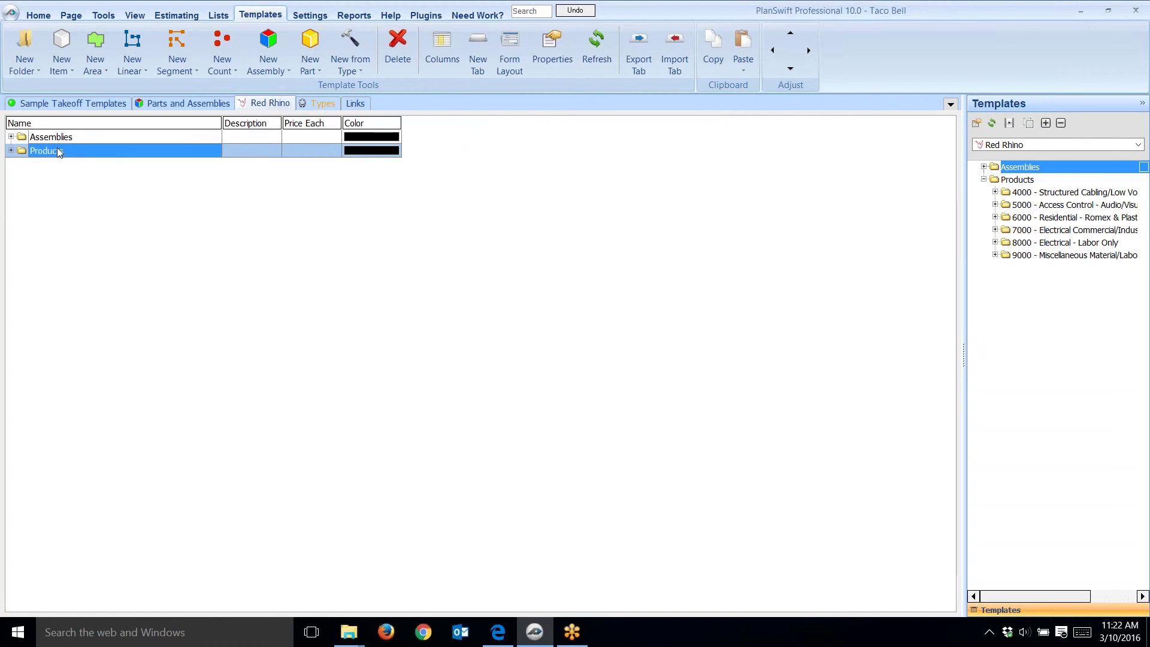
pyautogui.click(401, 45)
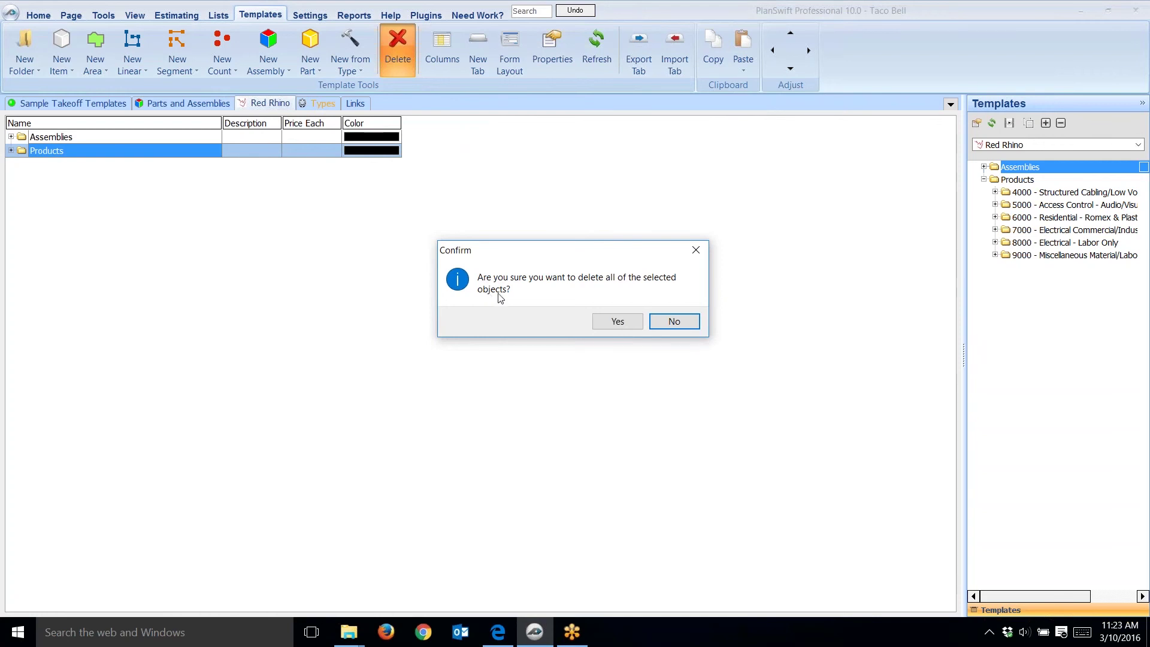
pyautogui.click(612, 323)
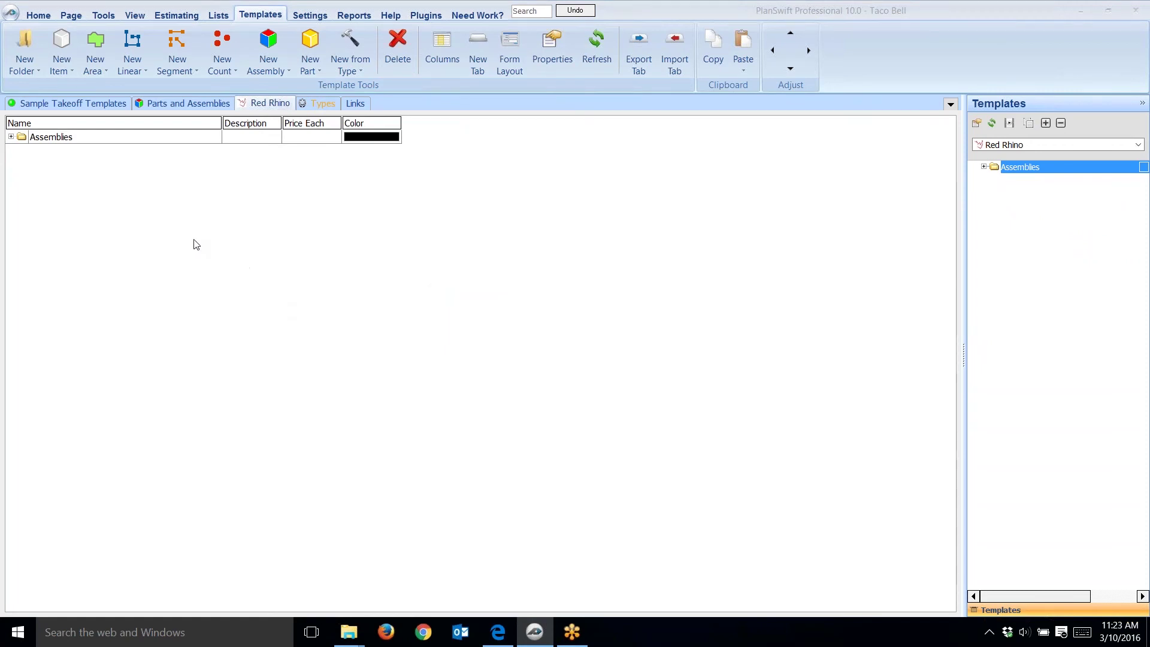
# Delete the Assemblies folder from the Red Rhino templates and confirm the deletion
pyautogui.click(44, 140)
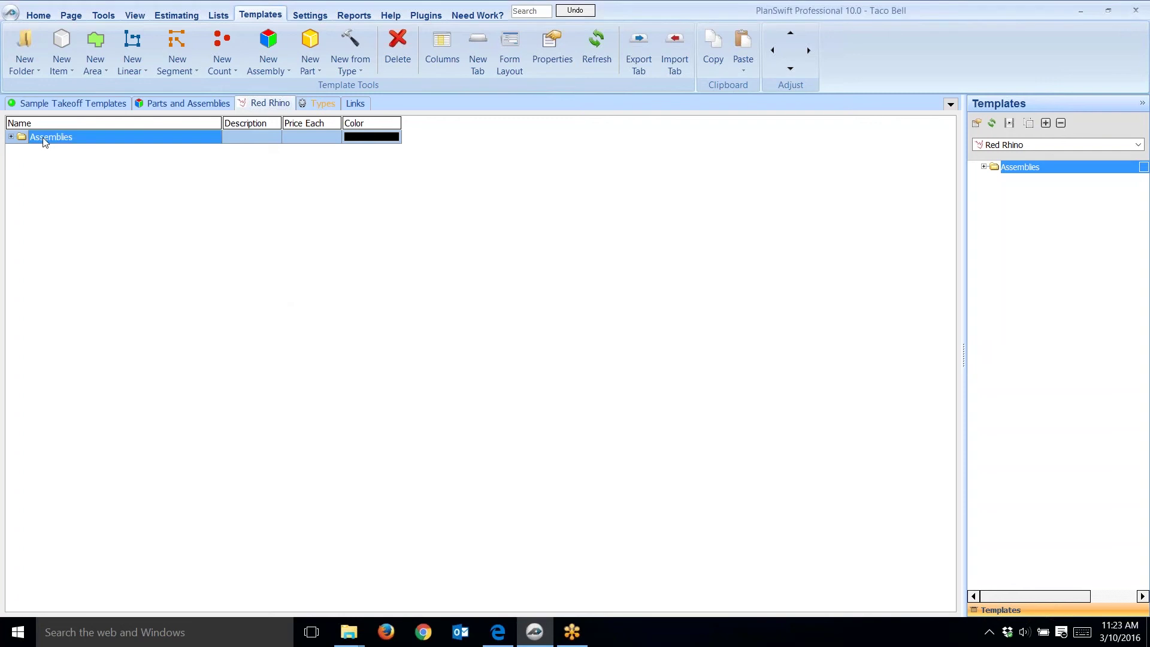
pyautogui.click(44, 141)
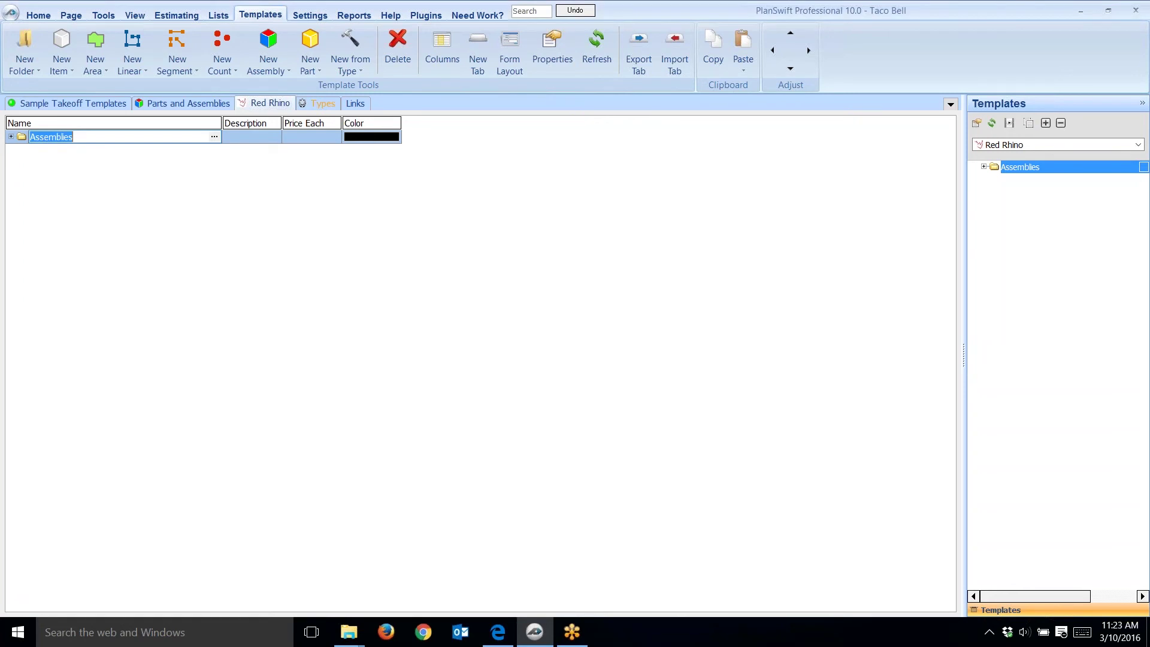
pyautogui.click(400, 43)
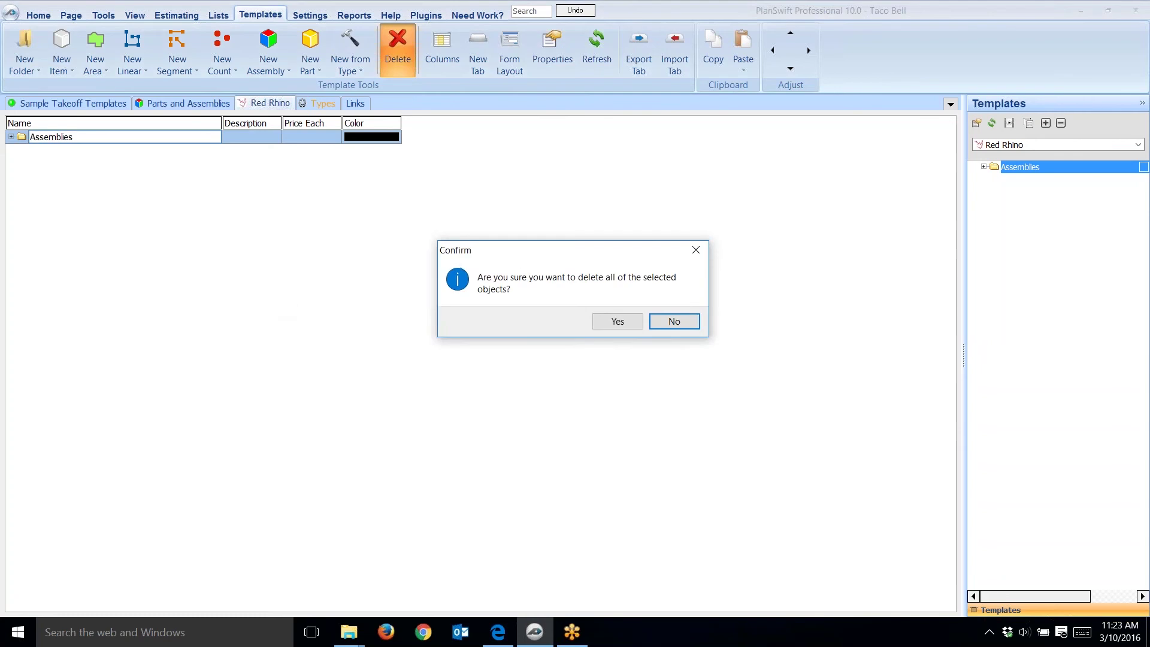
pyautogui.click(618, 322)
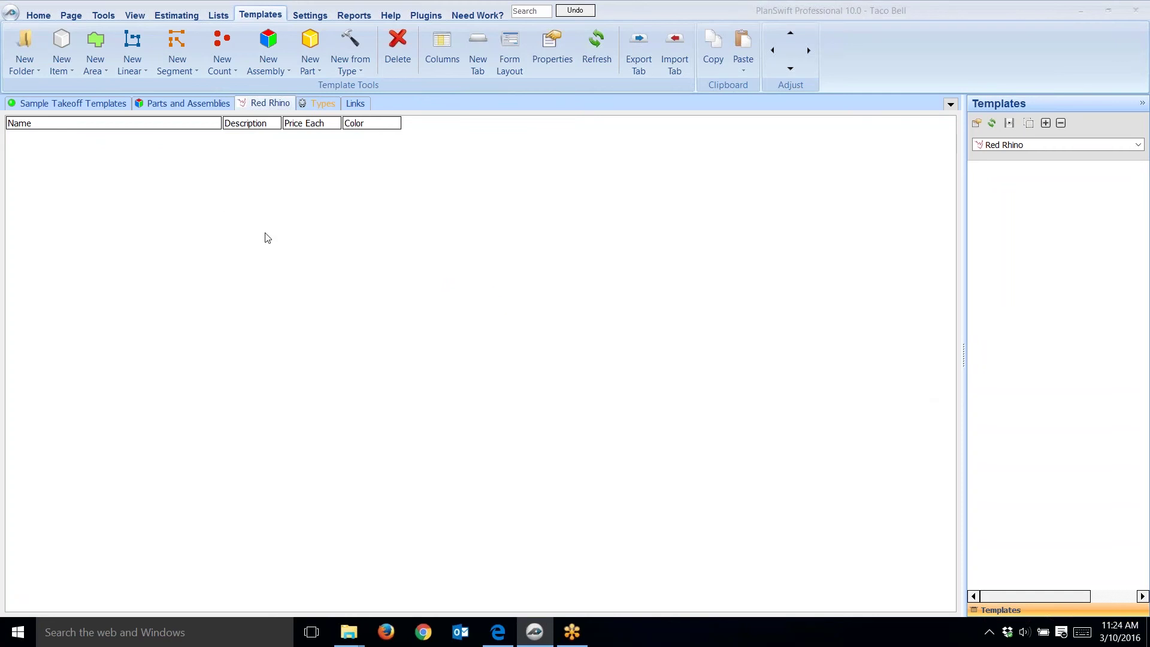
# Return to the plan view, launch the Red Rhino Connector and log in with the account username and password
pyautogui.click(39, 17)
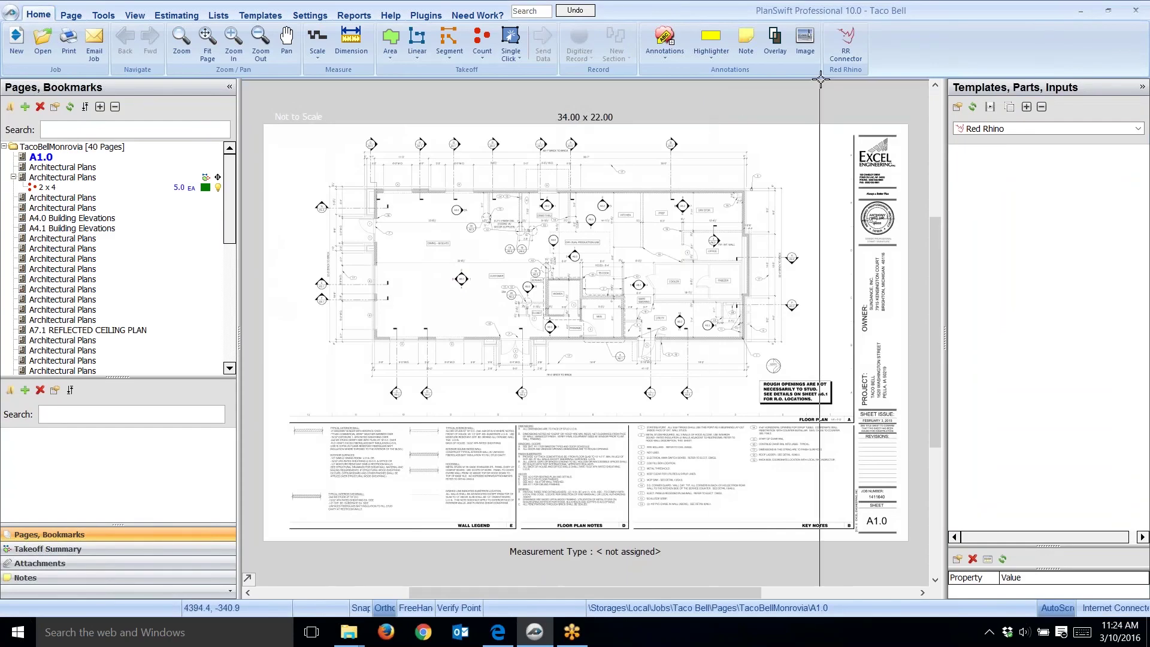
pyautogui.click(847, 50)
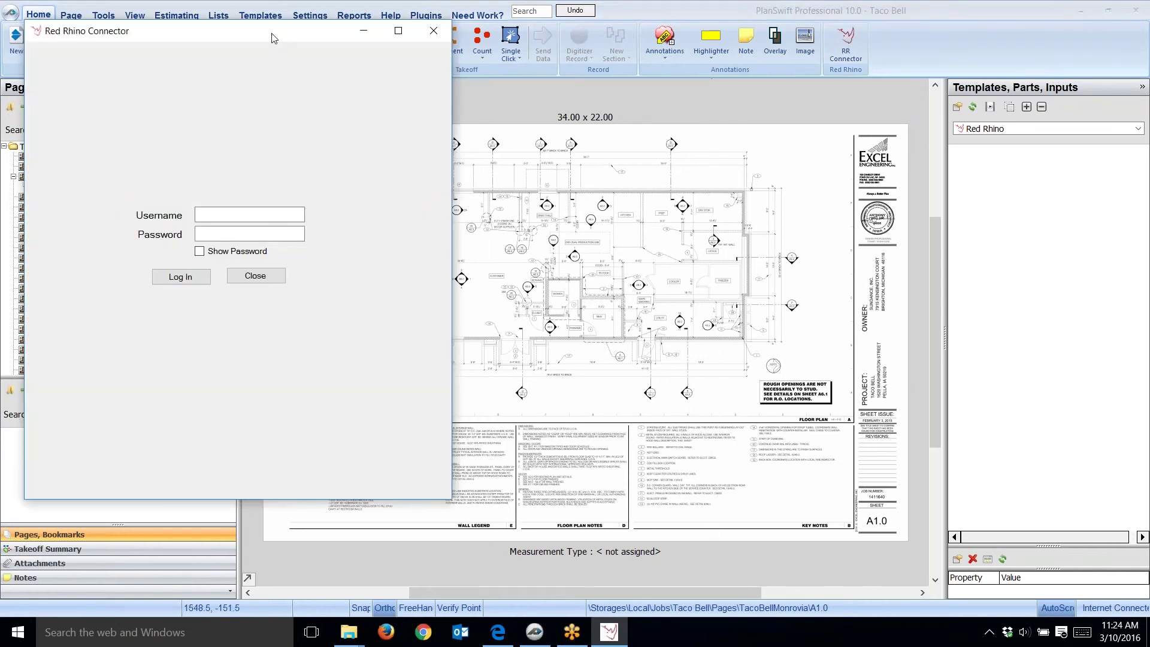
pyautogui.click(232, 212)
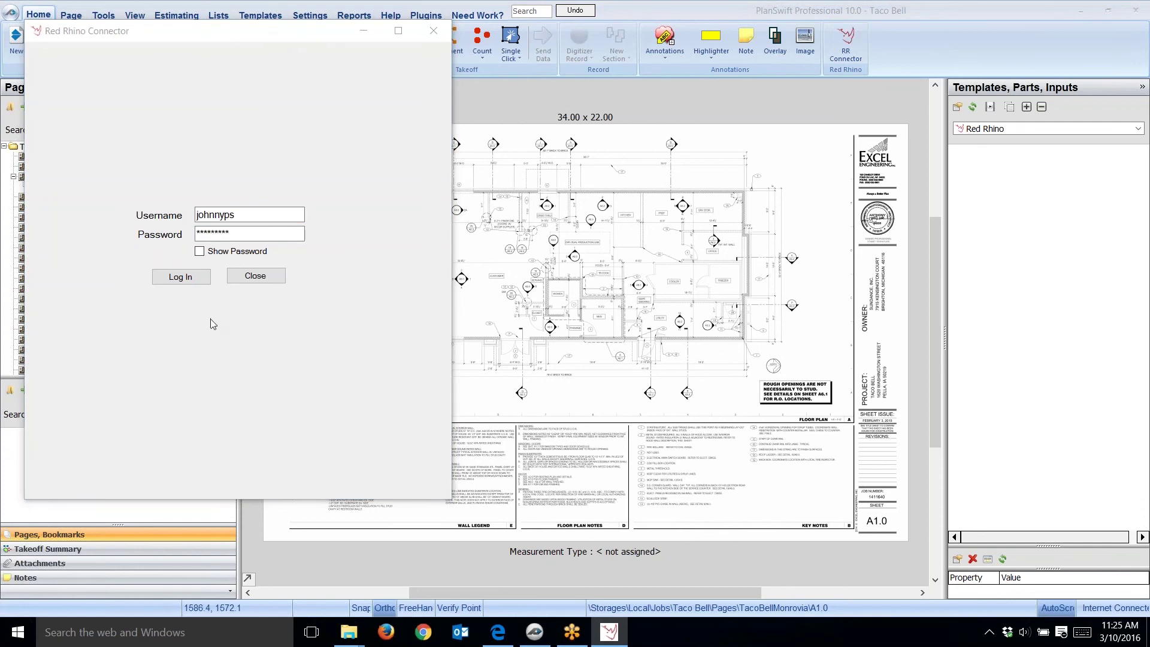
pyautogui.click(189, 280)
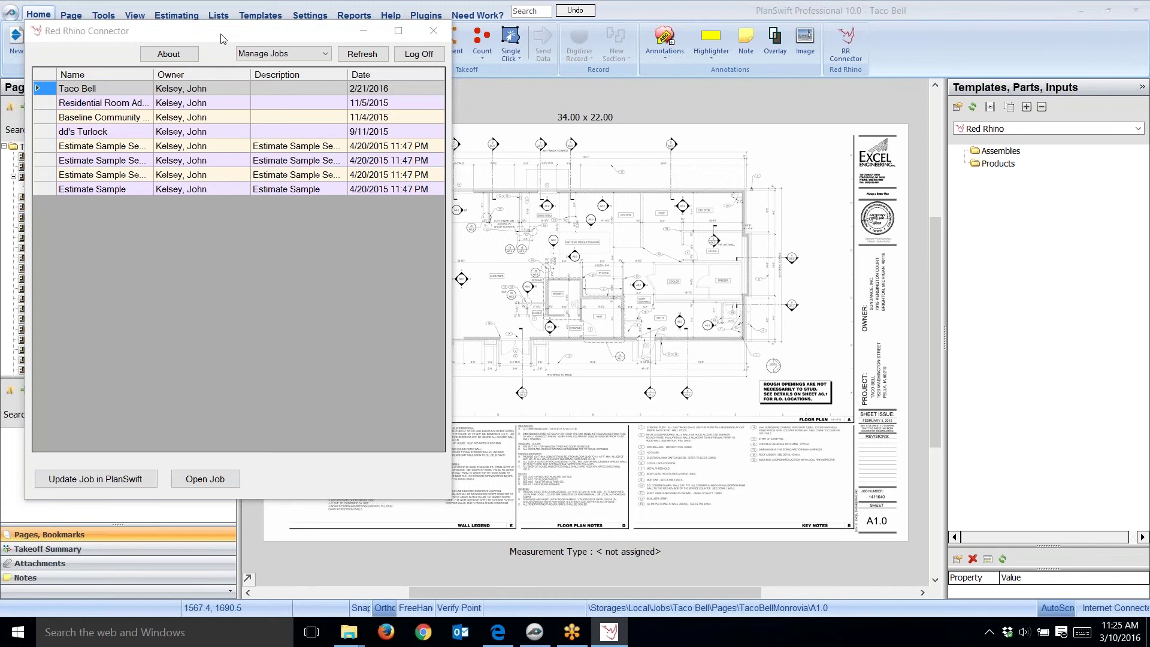
# Import all product categories, 4000 through 9000, with the Red Rhino Connector
pyautogui.moveTo(222, 37); pyautogui.dragTo(540, 101)
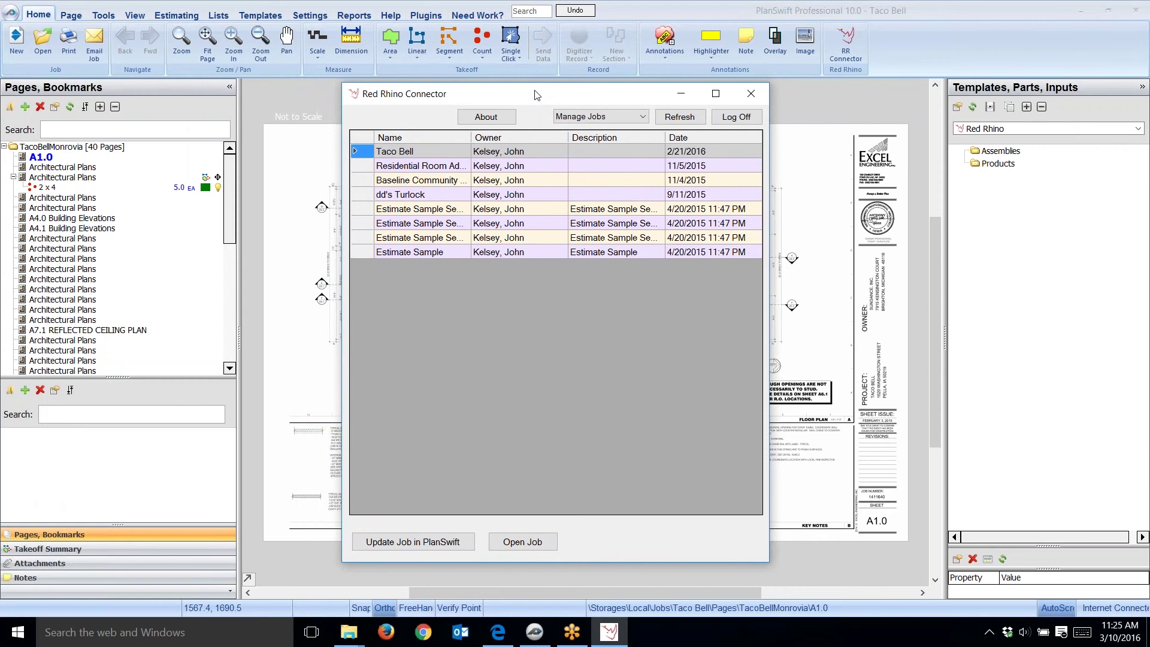
pyautogui.click(640, 120)
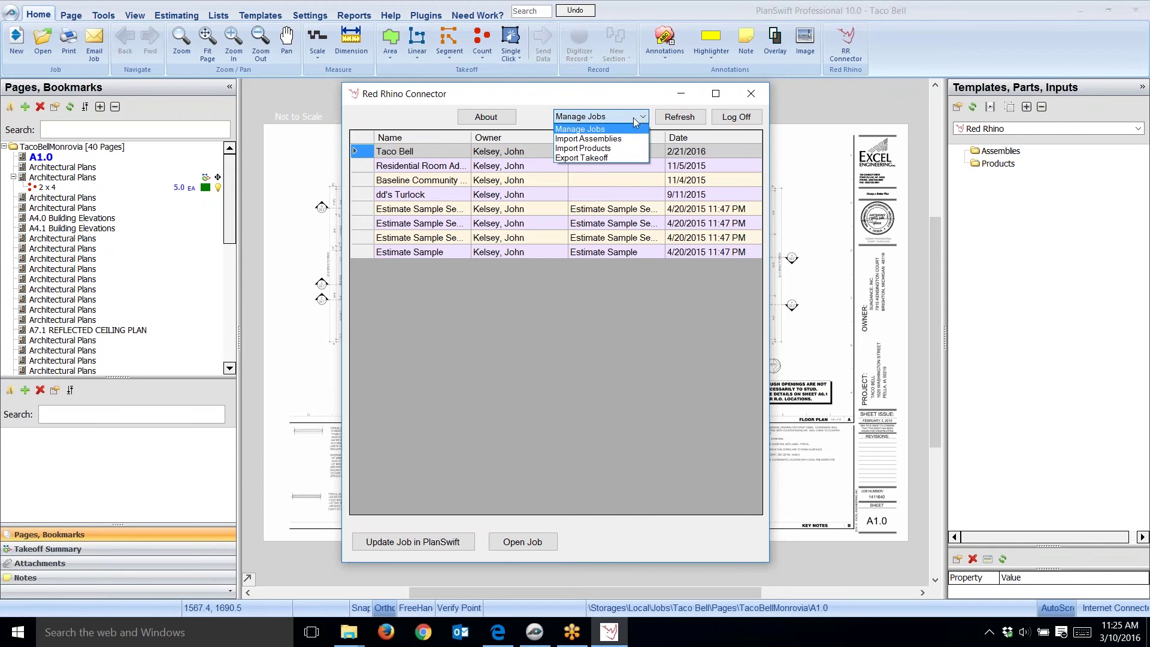
pyautogui.click(608, 149)
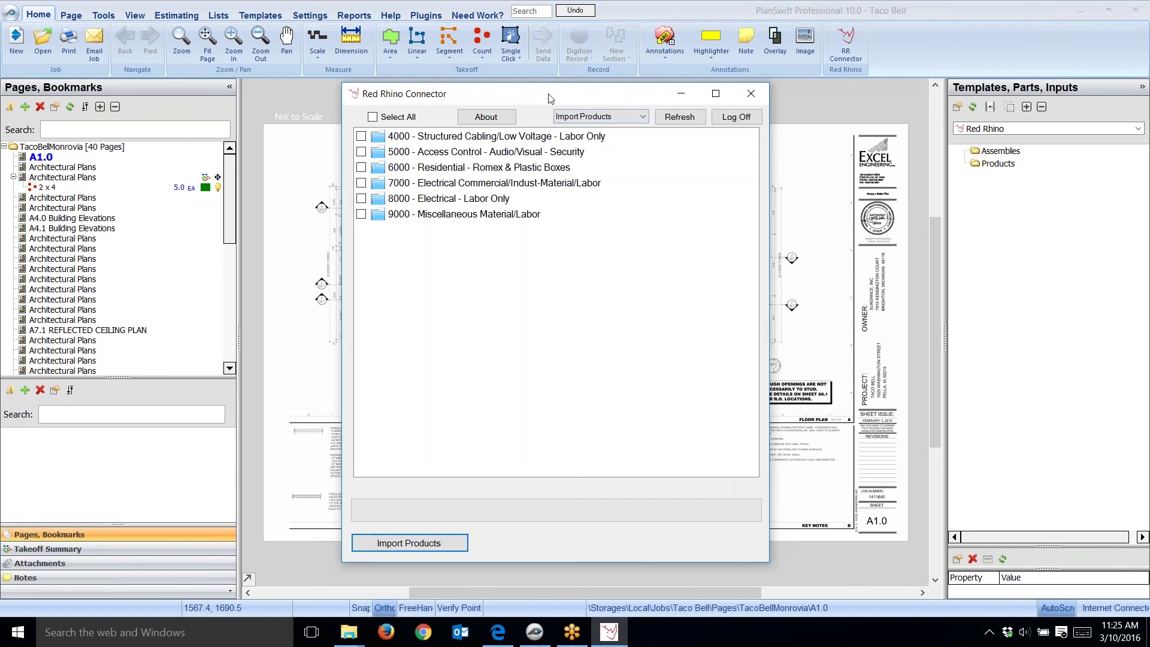
pyautogui.moveTo(551, 97); pyautogui.dragTo(579, 110)
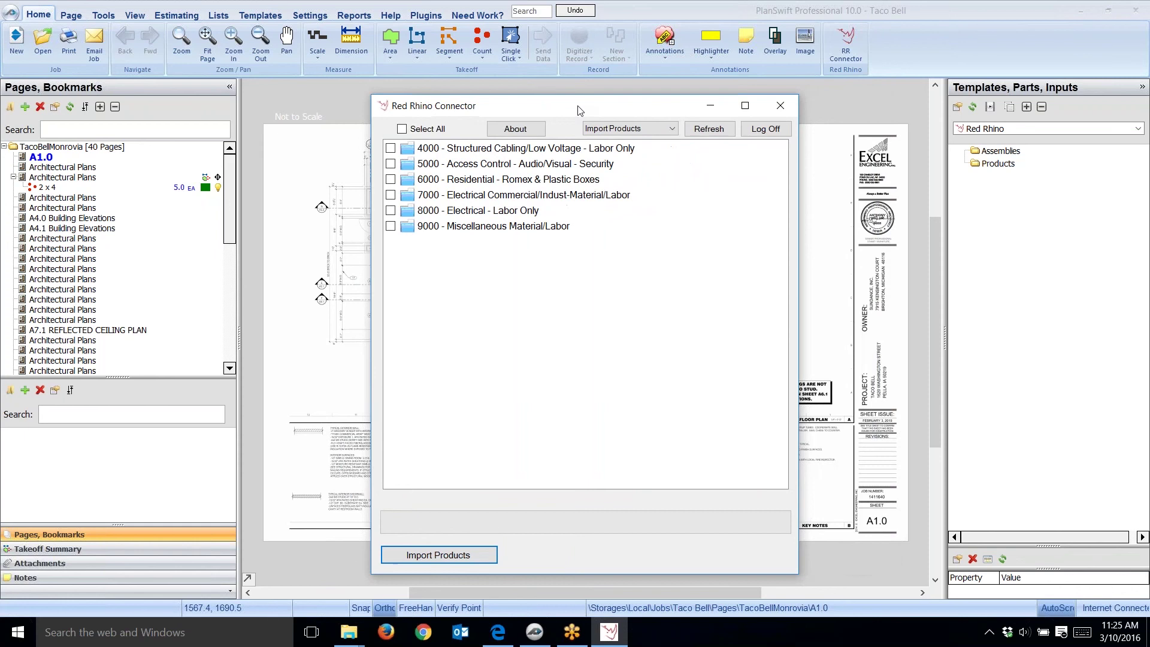
pyautogui.click(403, 130)
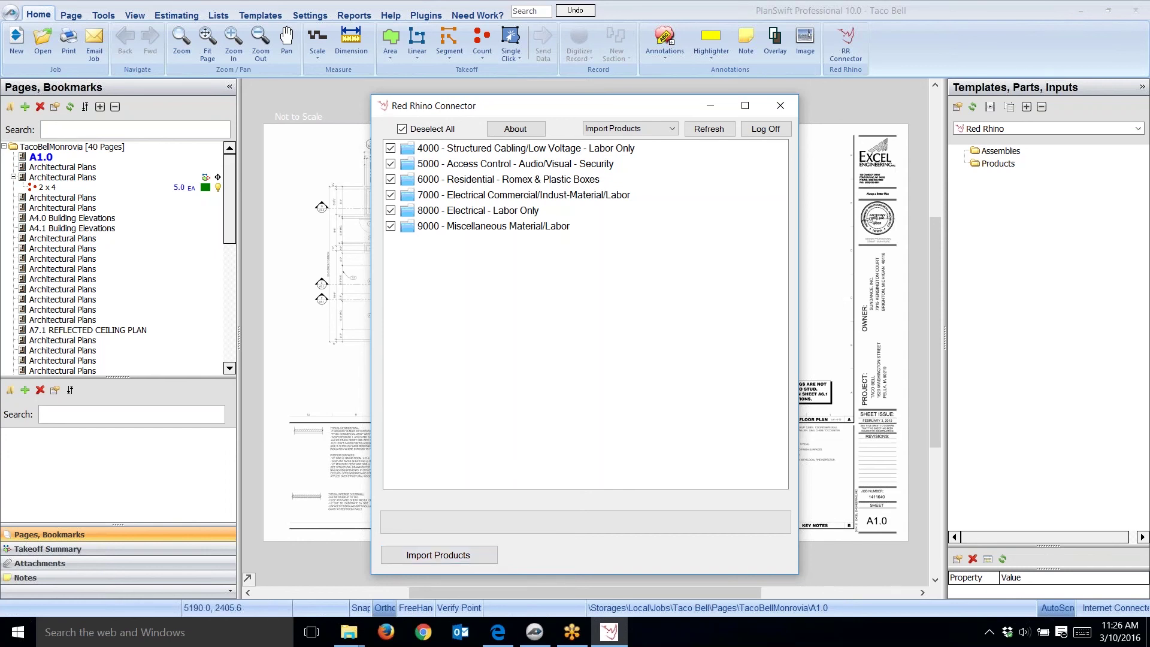
pyautogui.click(461, 556)
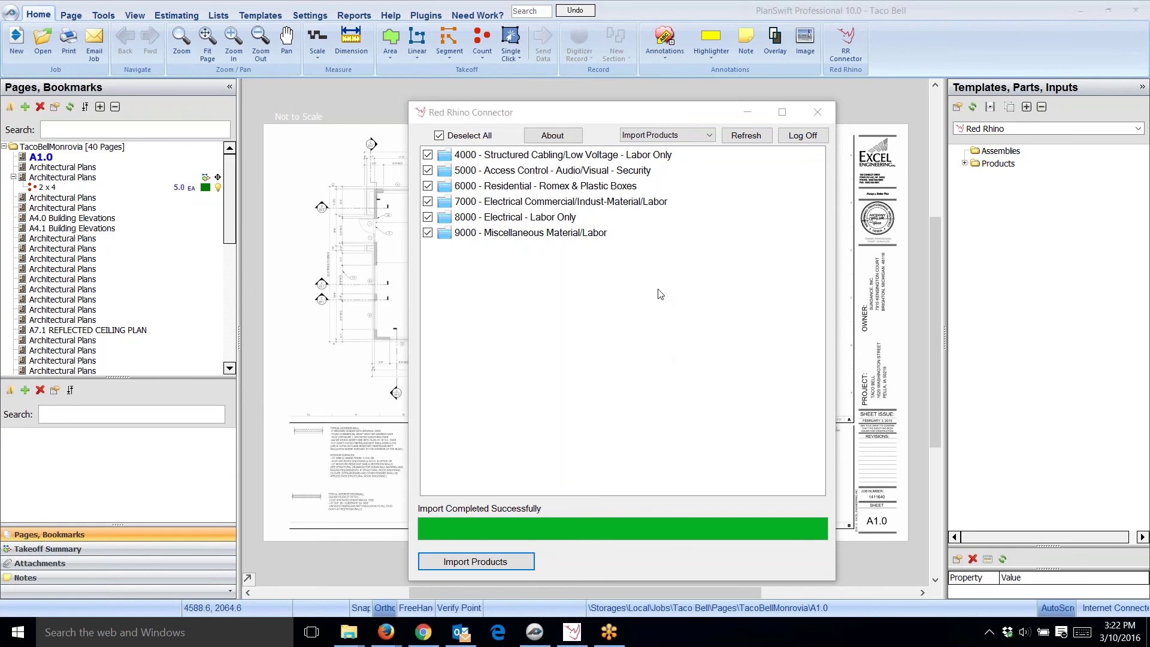
# Import all three assembly categories (100, 200 and 300) with the Red Rhino Connector, then minimize its window
pyautogui.click(710, 137)
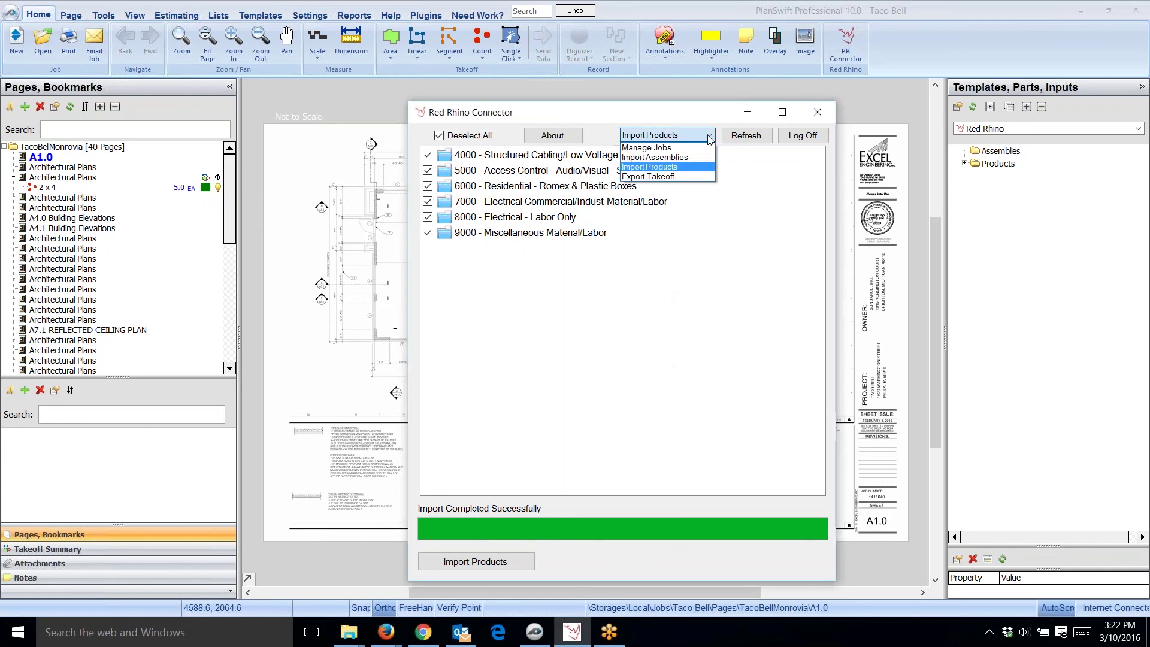
pyautogui.click(666, 158)
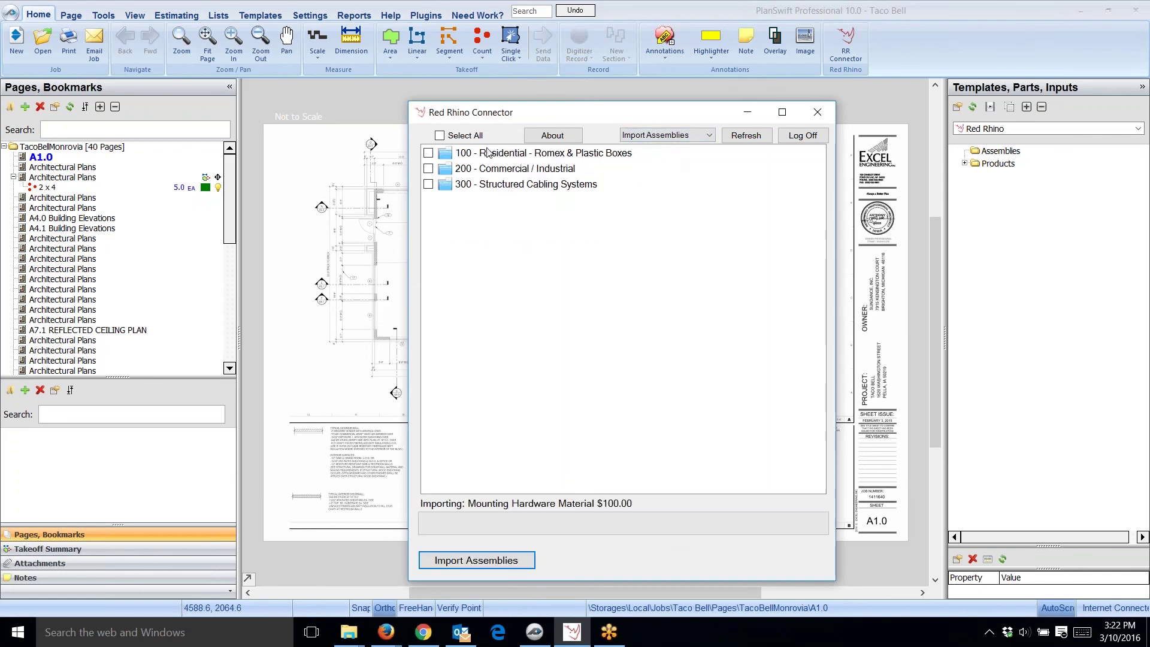
pyautogui.click(439, 136)
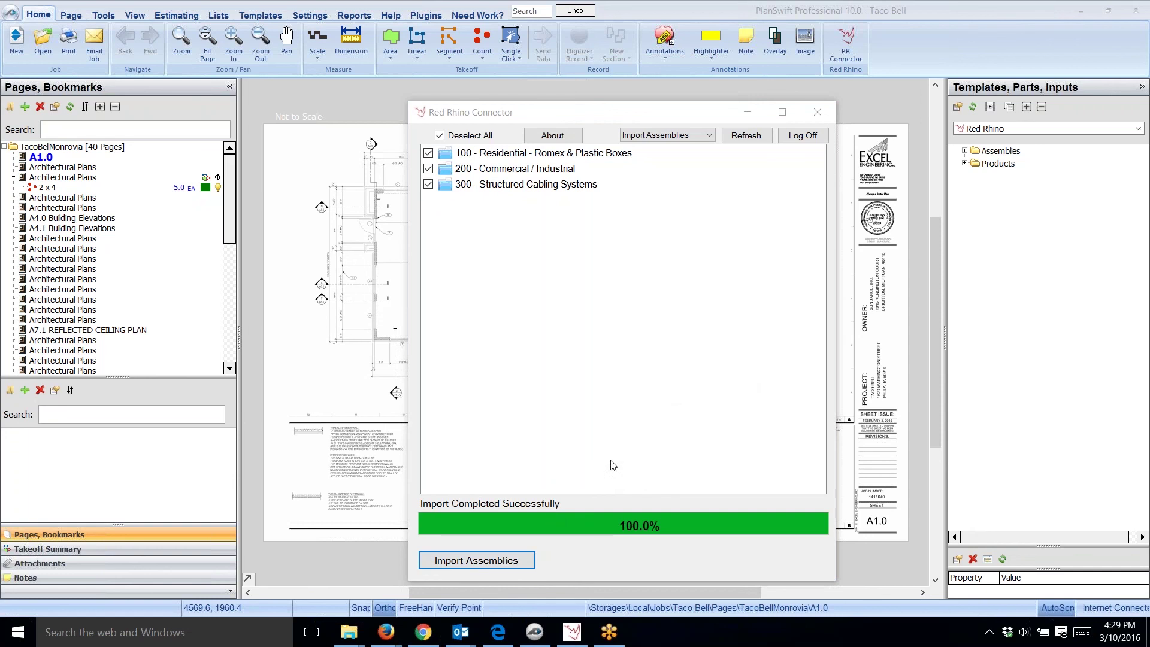
pyautogui.click(747, 115)
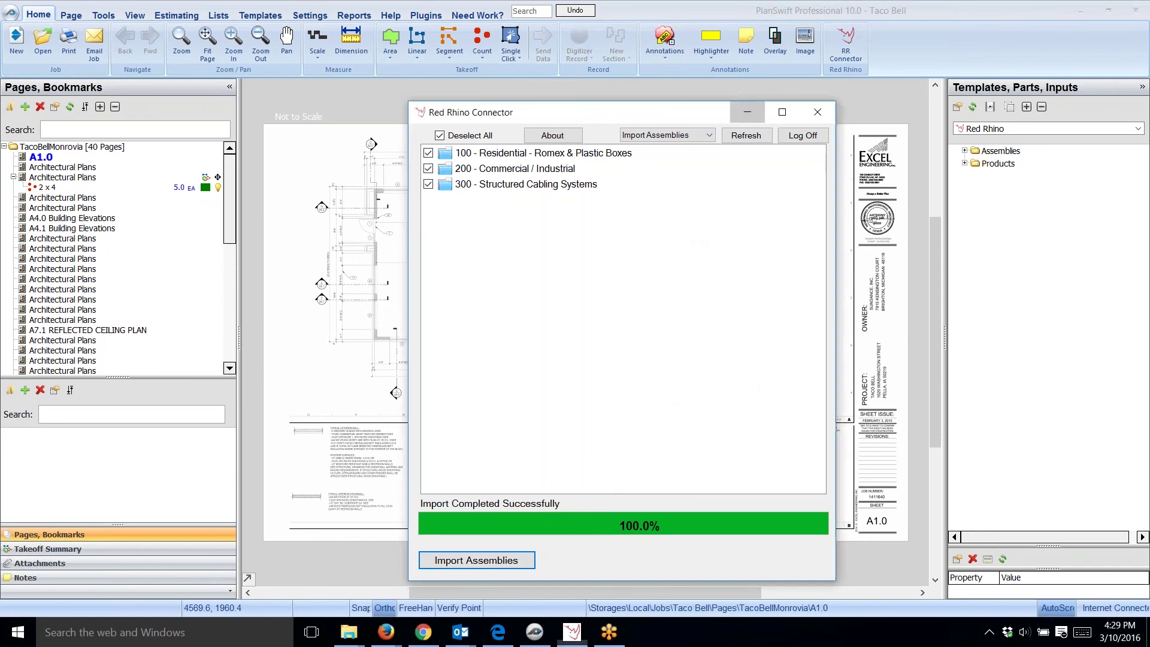